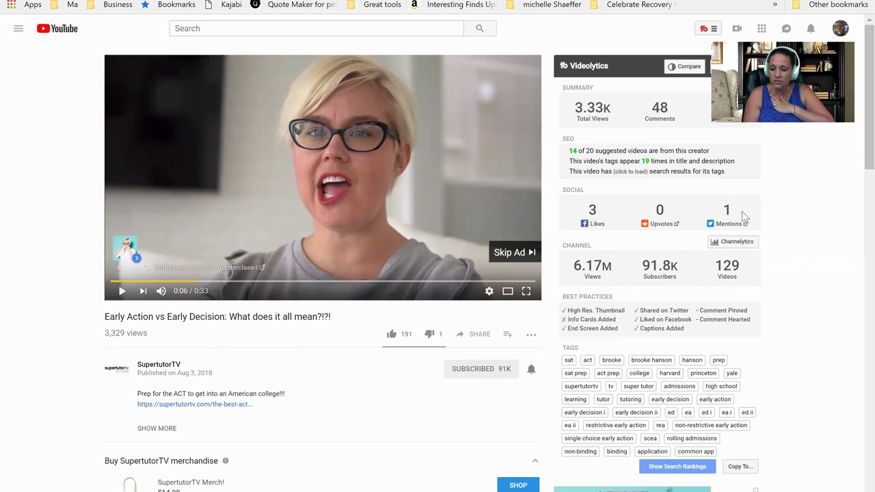
Copy the tags of the Early Action vs Early Decision video into a new tag list named "Sat keywords".
{"action": "scroll", "coordinate": [738, 212], "scroll_direction": "down", "scroll_amount": 1}
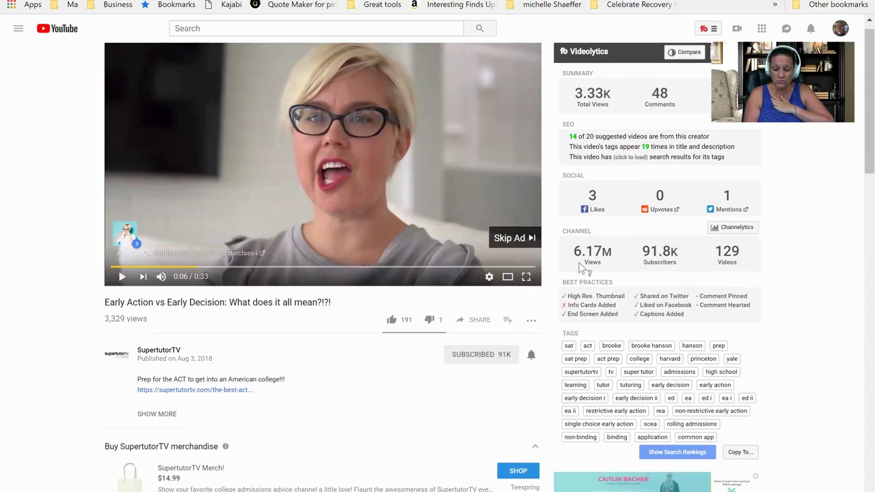
{"action": "mouse_move", "coordinate": [589, 265]}
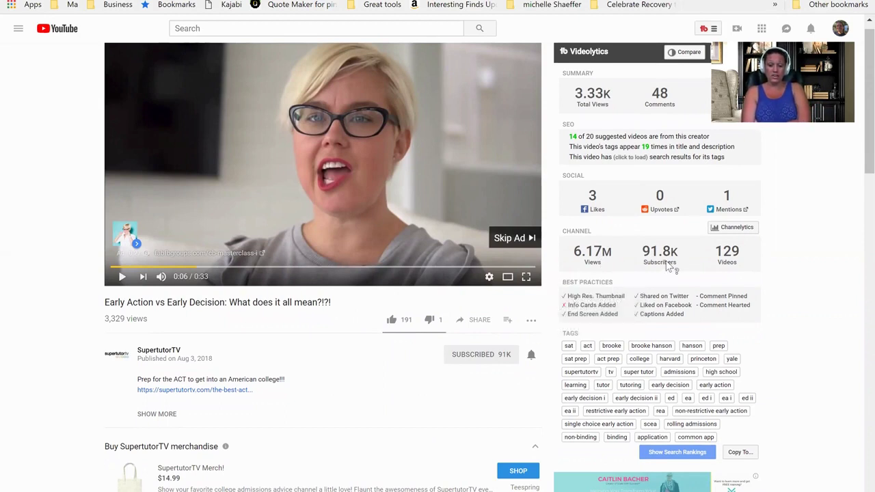
{"action": "mouse_move", "coordinate": [668, 267]}
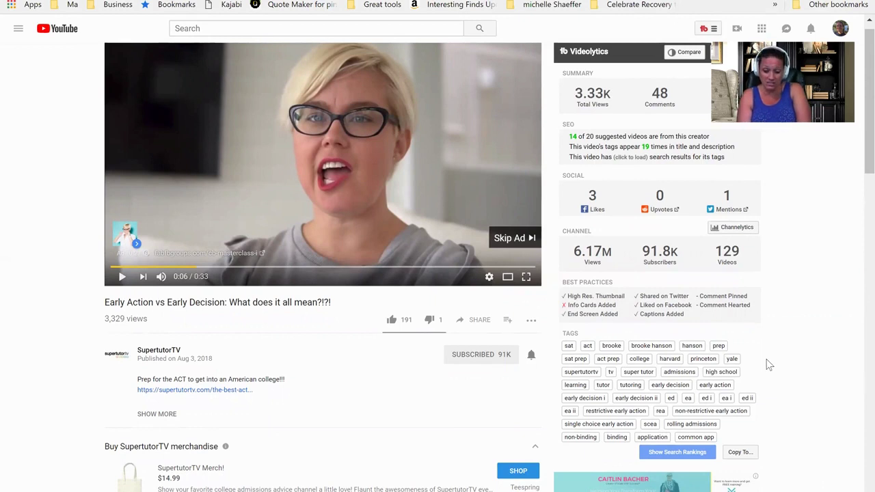
{"action": "scroll", "coordinate": [769, 366], "scroll_direction": "down", "scroll_amount": 1}
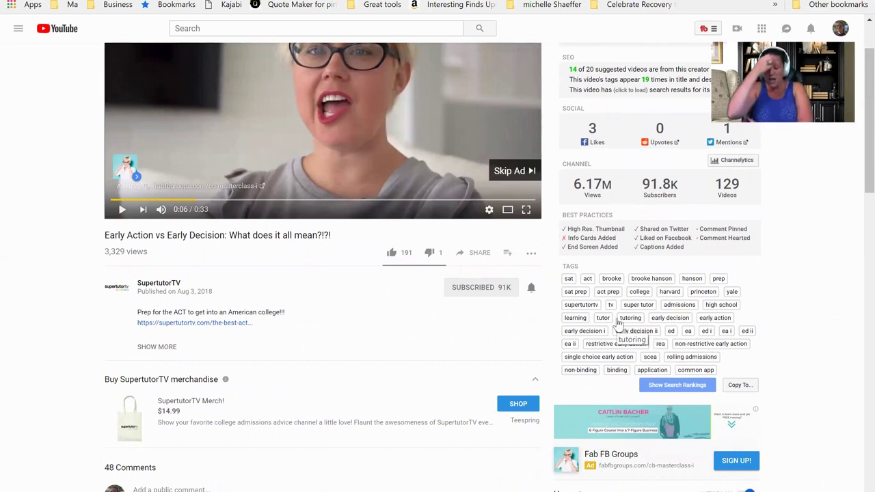
{"action": "left_click", "coordinate": [740, 385]}
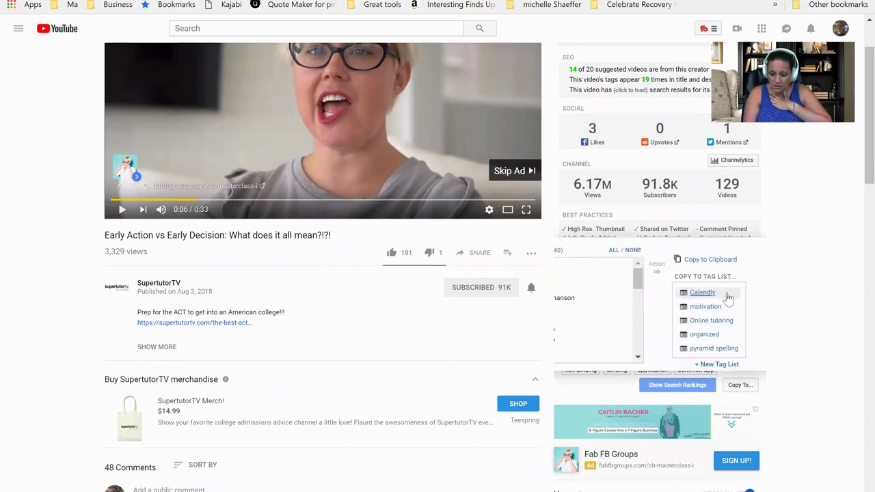
{"action": "left_click", "coordinate": [715, 367]}
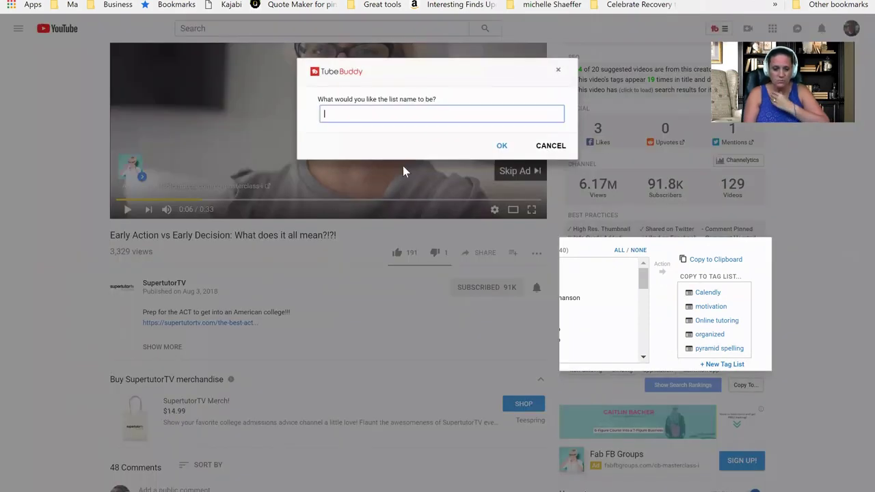
{"action": "type", "text": "Sat"}
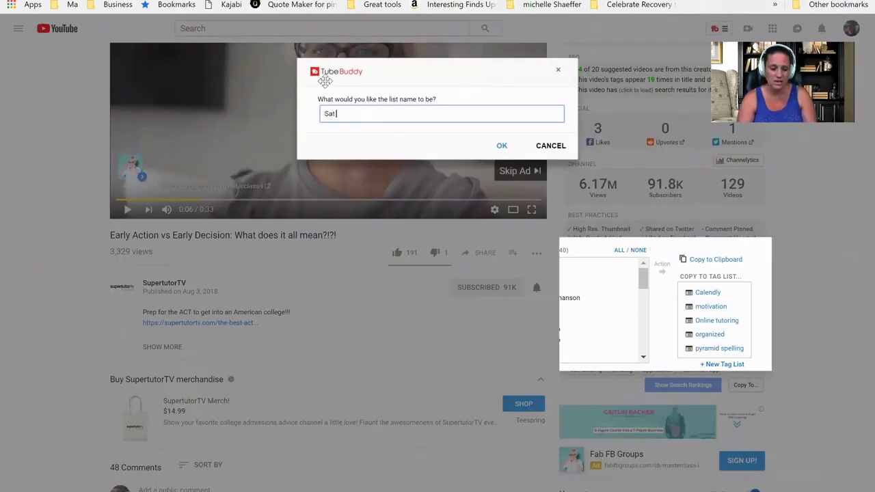
{"action": "type", "text": " keywords"}
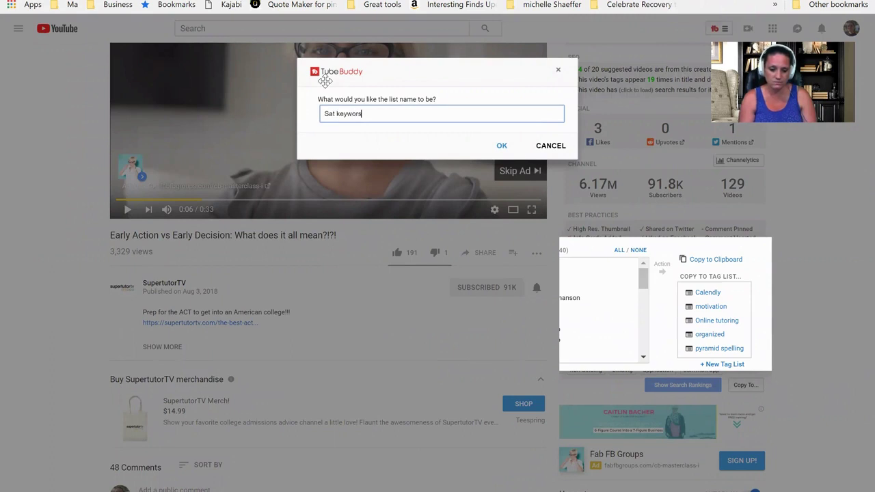
{"action": "left_click", "coordinate": [503, 147]}
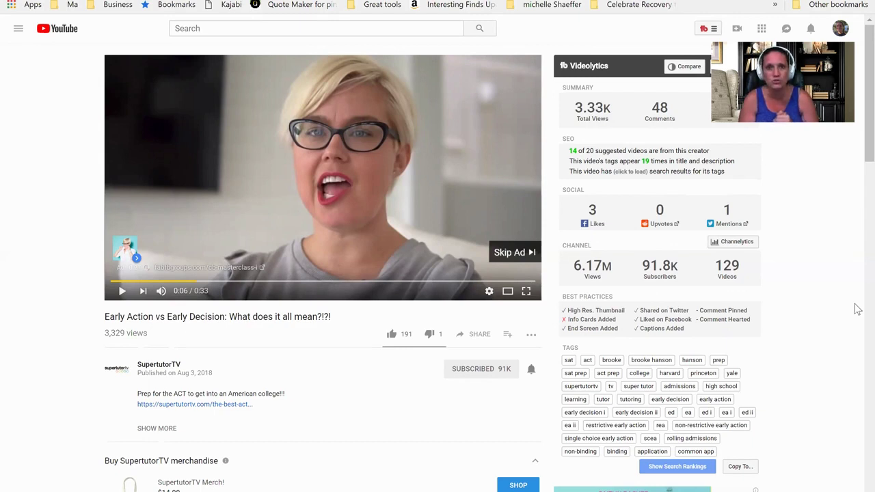
Like the Early Action vs Early Decision video and pause its playback past the ad.
{"action": "left_click", "coordinate": [391, 340]}
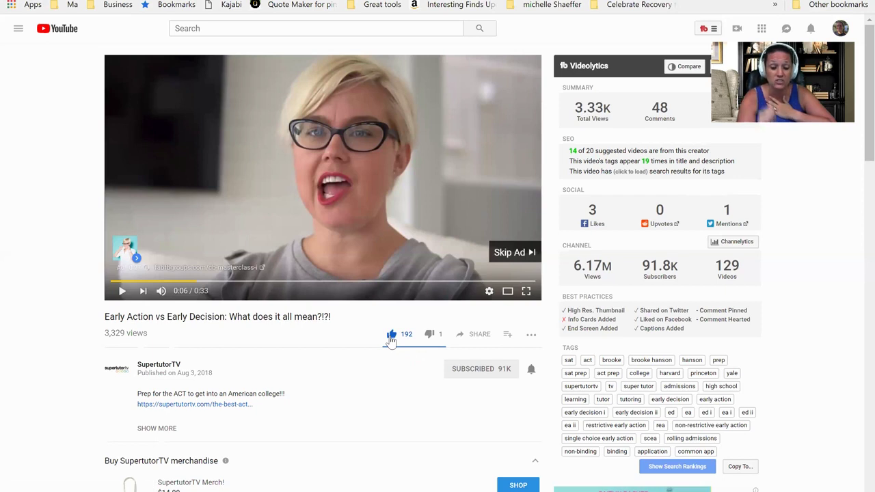
{"action": "left_click", "coordinate": [504, 259]}
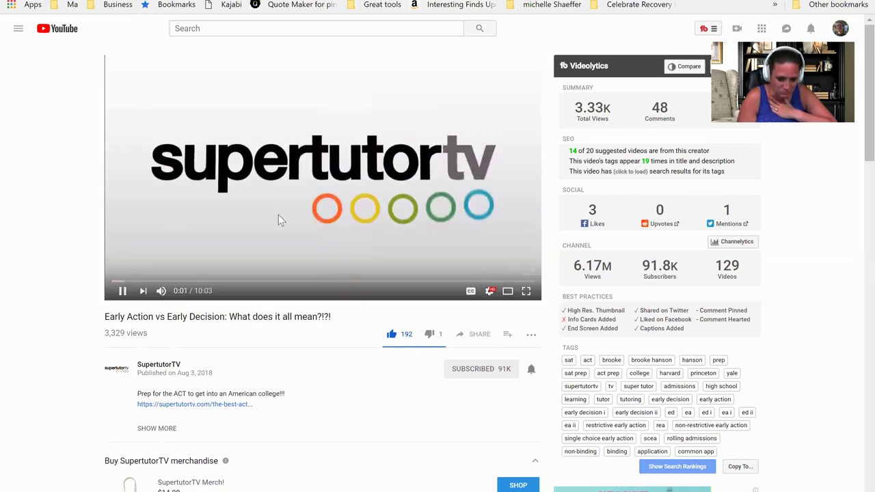
{"action": "left_click", "coordinate": [123, 293]}
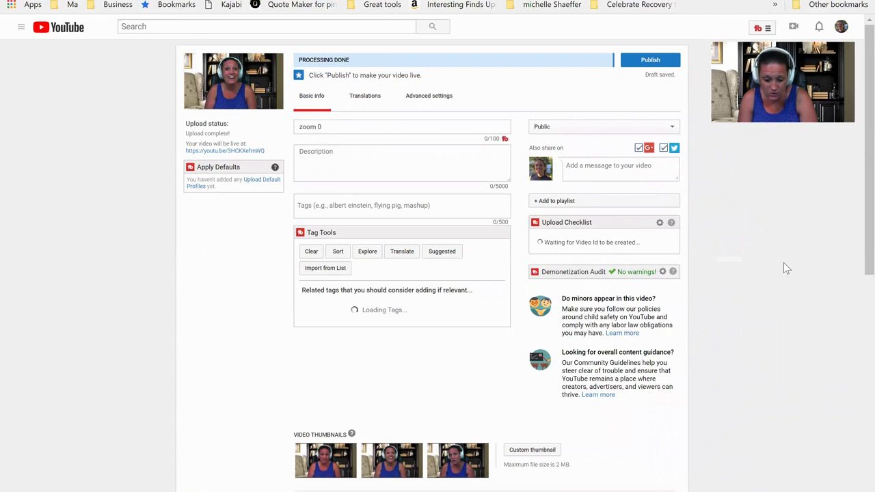
Review the TubeBuddy pre-publish and post-publish tools offered for the uploaded "zoom 0" video.
{"action": "scroll", "coordinate": [786, 268], "scroll_direction": "down", "scroll_amount": 3}
{"action": "scroll", "coordinate": [785, 268], "scroll_direction": "down", "scroll_amount": 3}
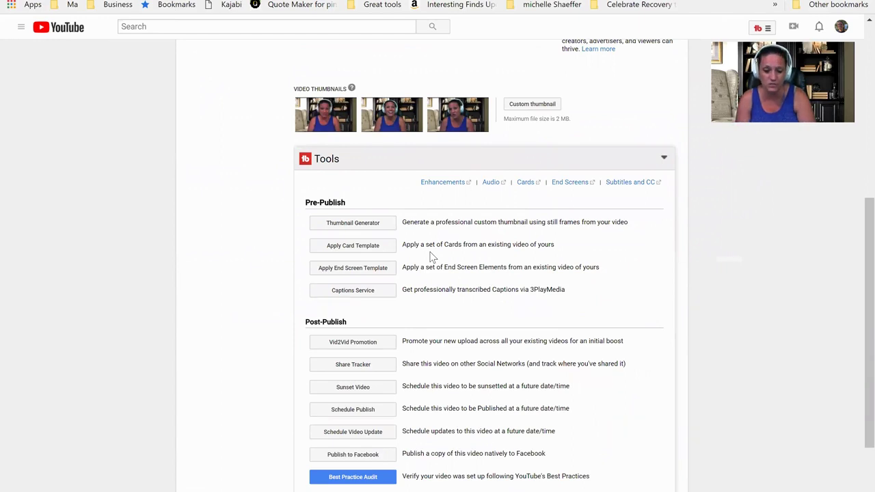
{"action": "scroll", "coordinate": [727, 214], "scroll_direction": "up", "scroll_amount": 5}
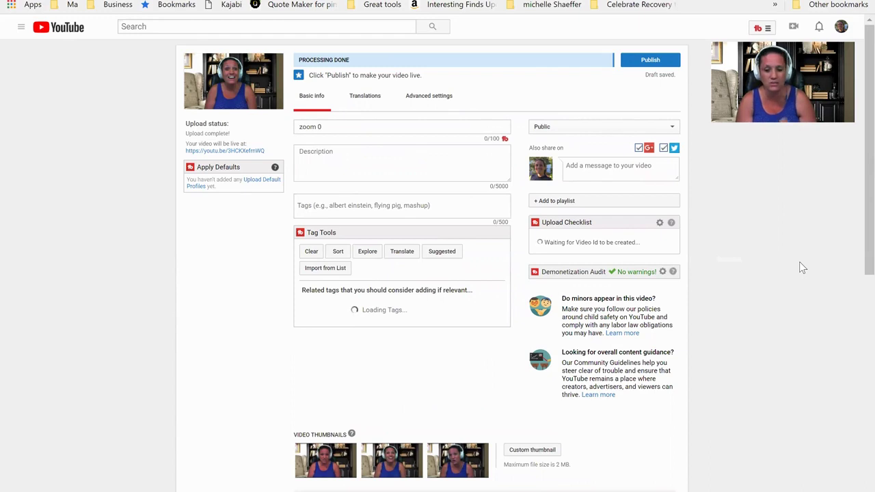
{"action": "scroll", "coordinate": [803, 267], "scroll_direction": "down", "scroll_amount": 3}
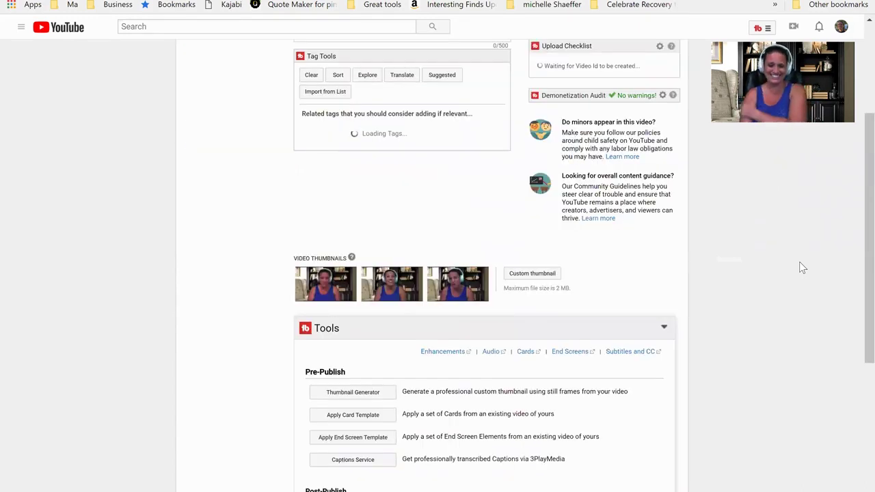
{"action": "scroll", "coordinate": [803, 268], "scroll_direction": "down", "scroll_amount": 3}
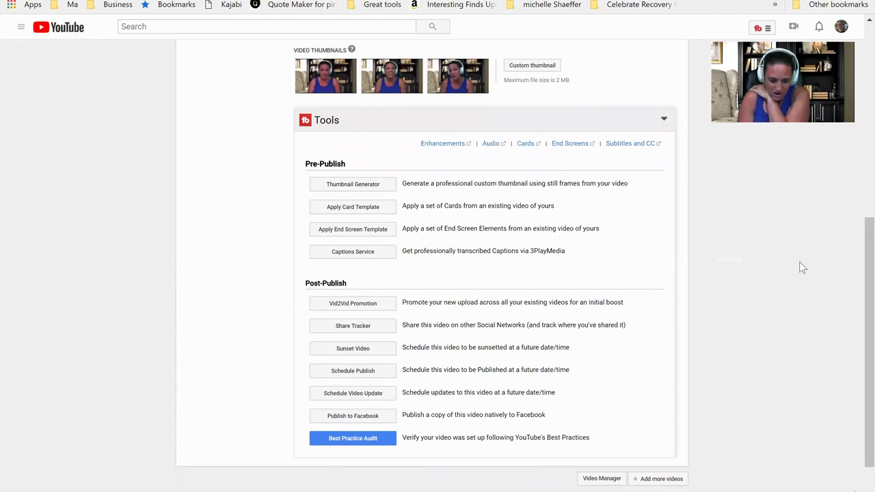
{"action": "scroll", "coordinate": [803, 267], "scroll_direction": "up", "scroll_amount": 5}
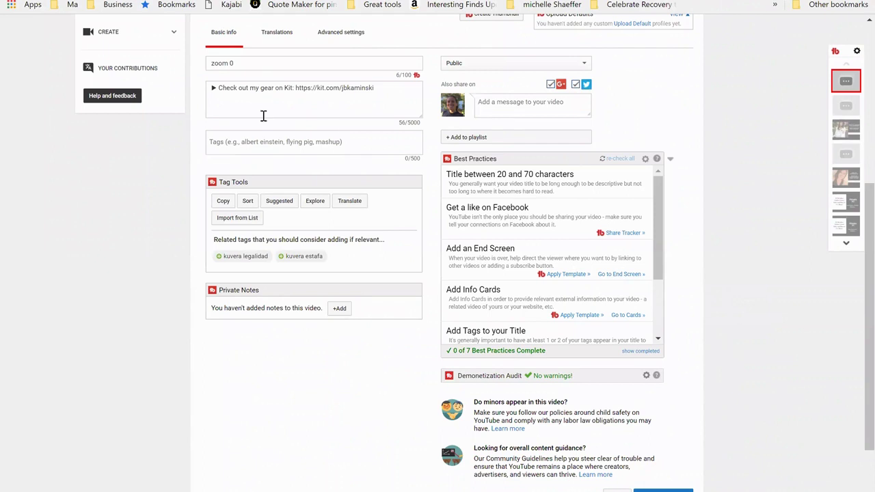
Read through the Best Practices checklist for the "zoom 0" video, from title length to adding a playlist.
{"action": "scroll", "coordinate": [259, 106], "scroll_direction": "up", "scroll_amount": 1}
{"action": "left_click", "coordinate": [228, 113]}
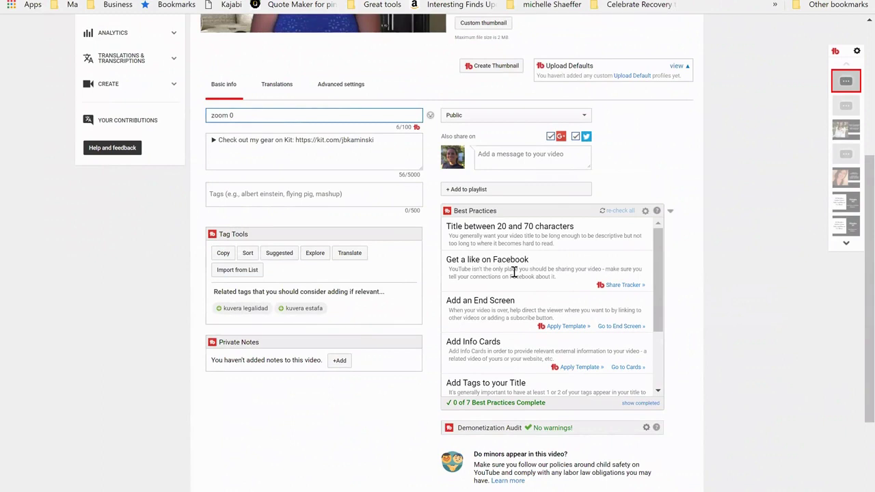
{"action": "scroll", "coordinate": [534, 272], "scroll_direction": "down", "scroll_amount": 1}
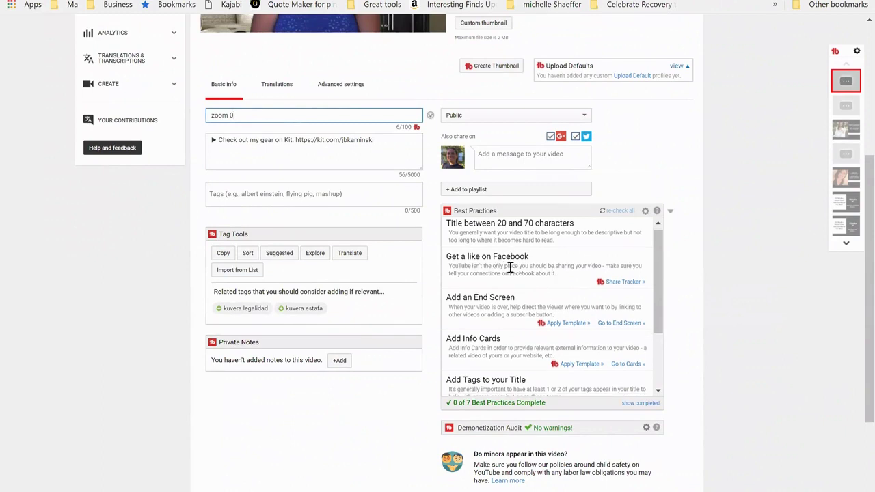
{"action": "scroll", "coordinate": [510, 267], "scroll_direction": "down", "scroll_amount": 1}
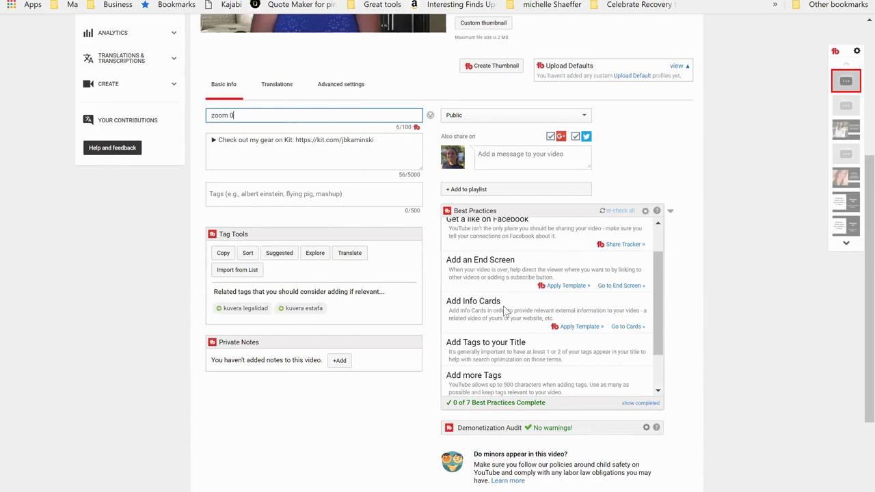
{"action": "scroll", "coordinate": [505, 311], "scroll_direction": "down", "scroll_amount": 2}
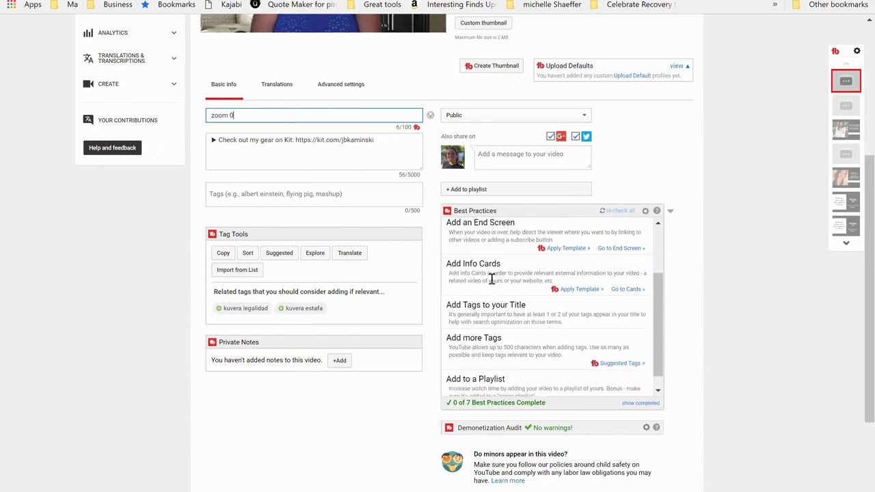
{"action": "scroll", "coordinate": [491, 279], "scroll_direction": "down", "scroll_amount": 1}
{"action": "scroll", "coordinate": [452, 276], "scroll_direction": "down", "scroll_amount": 1}
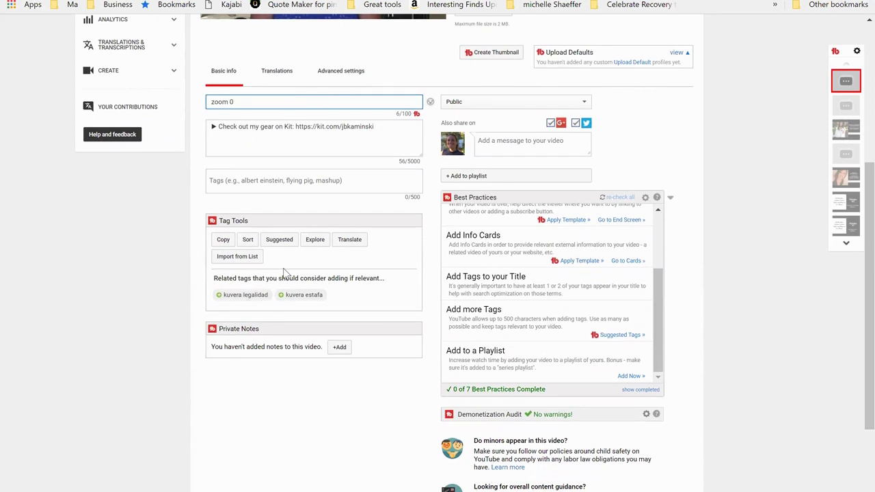
Examine the tags stored in the "Sat keywords" list that can be imported into the video, without inserting any.
{"action": "left_click", "coordinate": [245, 260]}
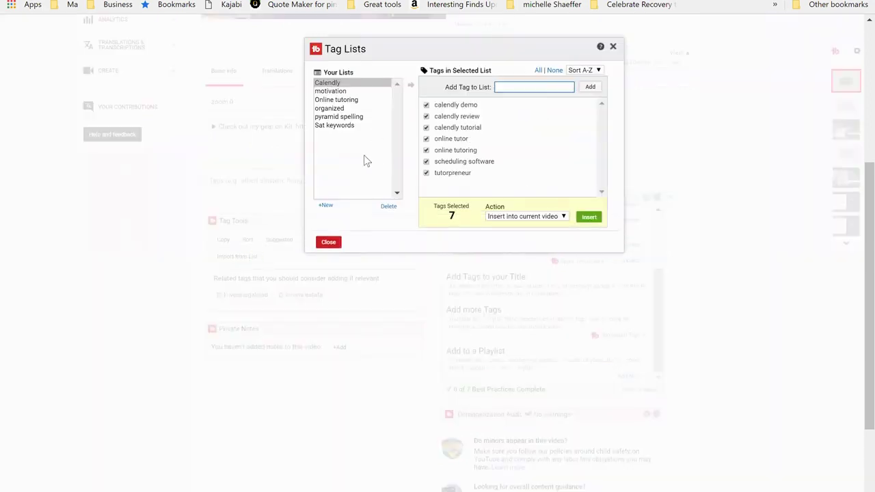
{"action": "left_click", "coordinate": [330, 130]}
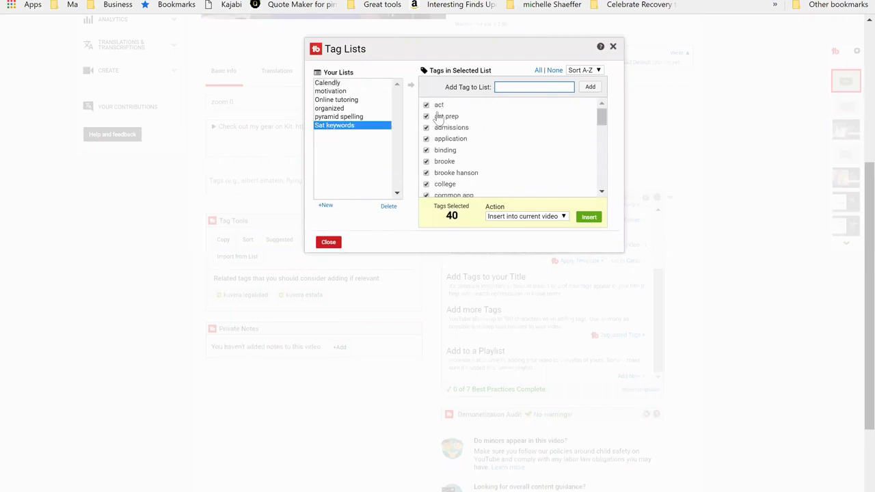
{"action": "left_click", "coordinate": [426, 106]}
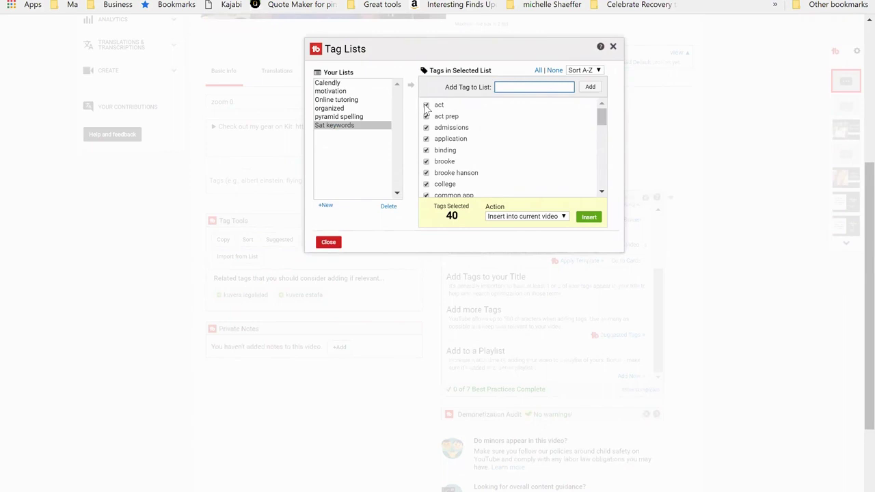
{"action": "left_click", "coordinate": [426, 128]}
{"action": "left_click", "coordinate": [613, 48]}
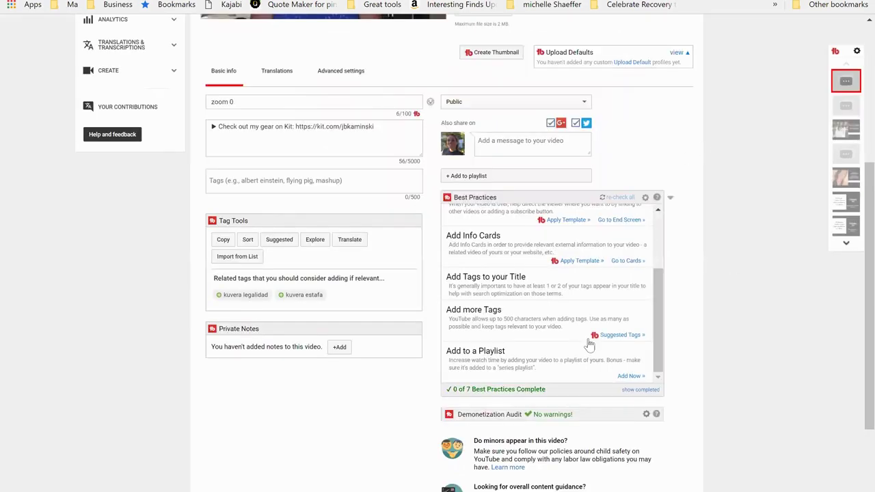
View the playlists available for the "zoom 0" video without choosing one.
{"action": "scroll", "coordinate": [545, 333], "scroll_direction": "down", "scroll_amount": 3}
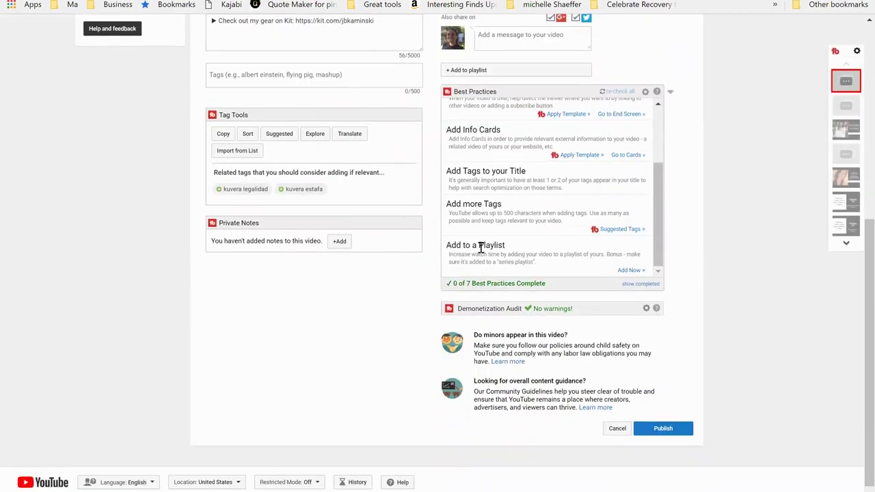
{"action": "scroll", "coordinate": [481, 248], "scroll_direction": "up", "scroll_amount": 2}
{"action": "scroll", "coordinate": [485, 195], "scroll_direction": "down", "scroll_amount": 2}
{"action": "scroll", "coordinate": [759, 62], "scroll_direction": "up", "scroll_amount": 2}
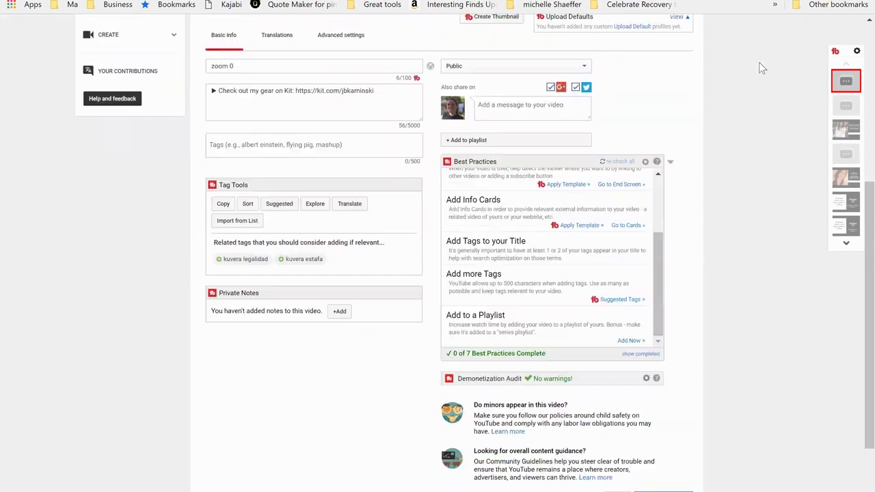
{"action": "scroll", "coordinate": [760, 62], "scroll_direction": "up", "scroll_amount": 3}
{"action": "left_click", "coordinate": [499, 246]}
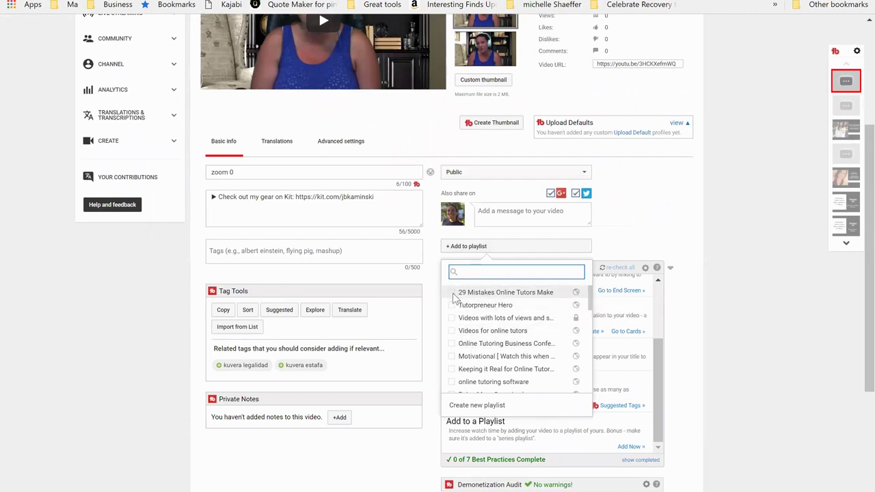
{"action": "left_click", "coordinate": [719, 199]}
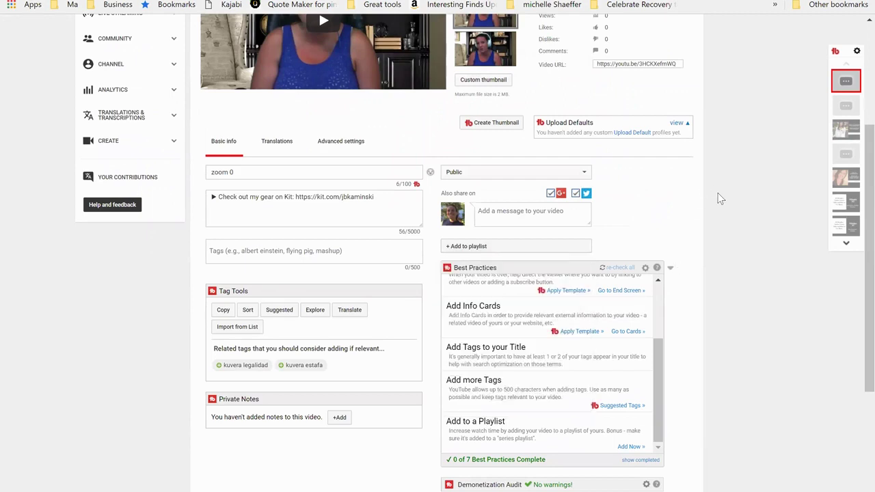